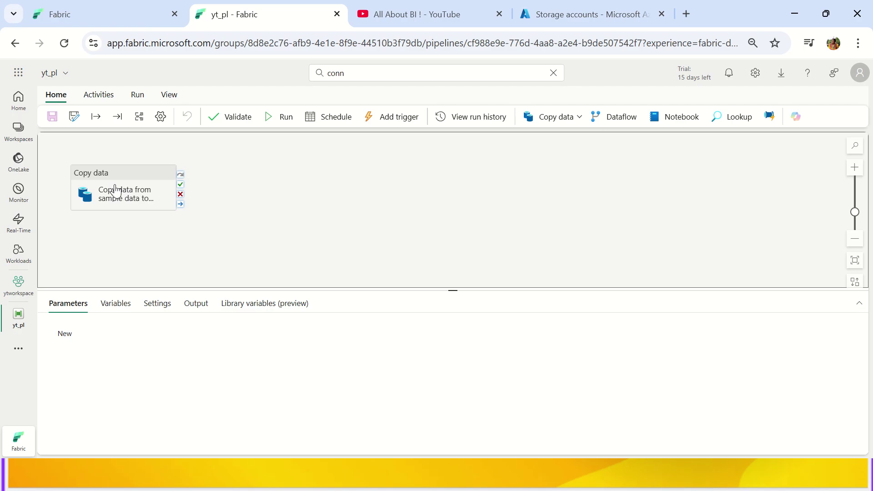
Examine the source connection of the Copy data activity in an enlarged settings pane.
left_click_drag(115, 189, 252, 180)
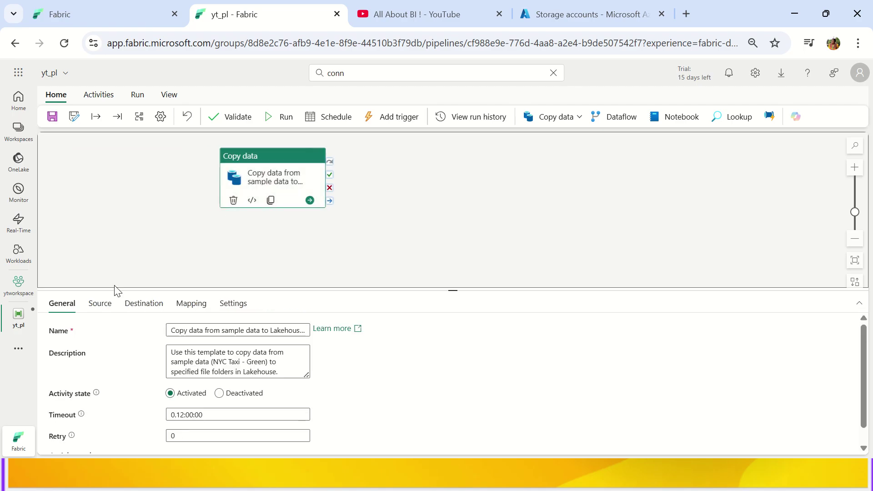
left_click(100, 303)
left_click_drag(464, 288, 453, 242)
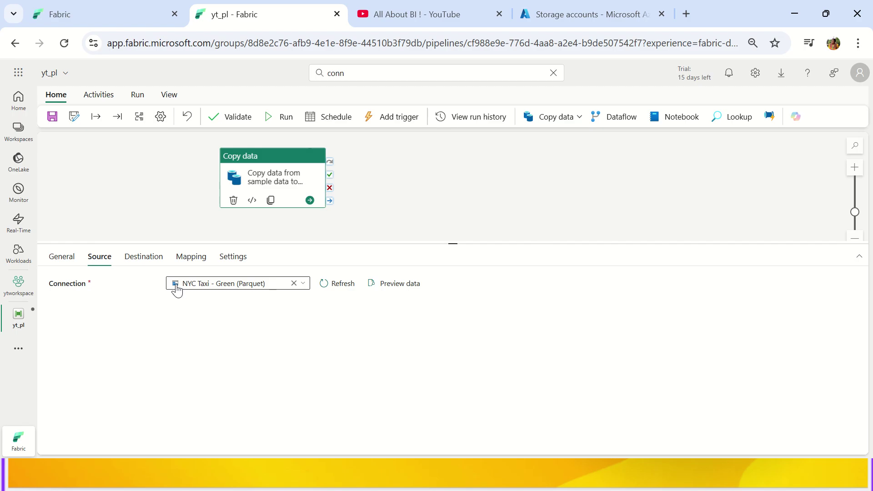
left_click_drag(94, 287, 50, 290)
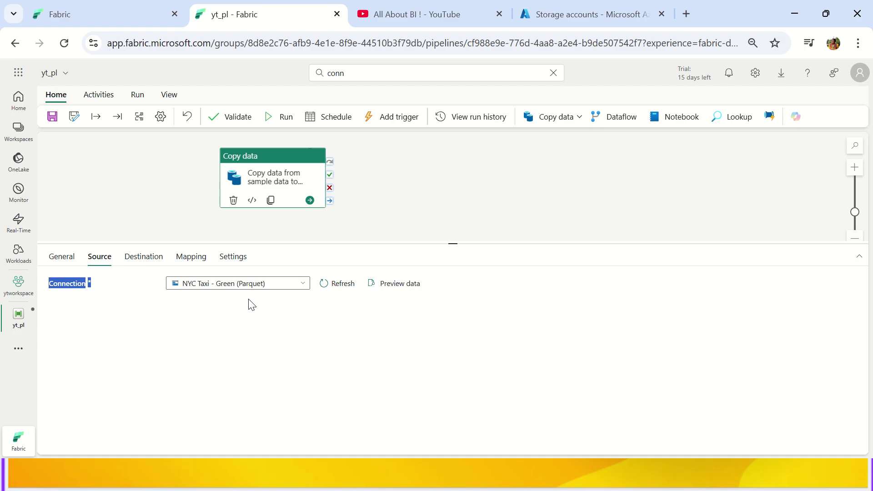
left_click(431, 204)
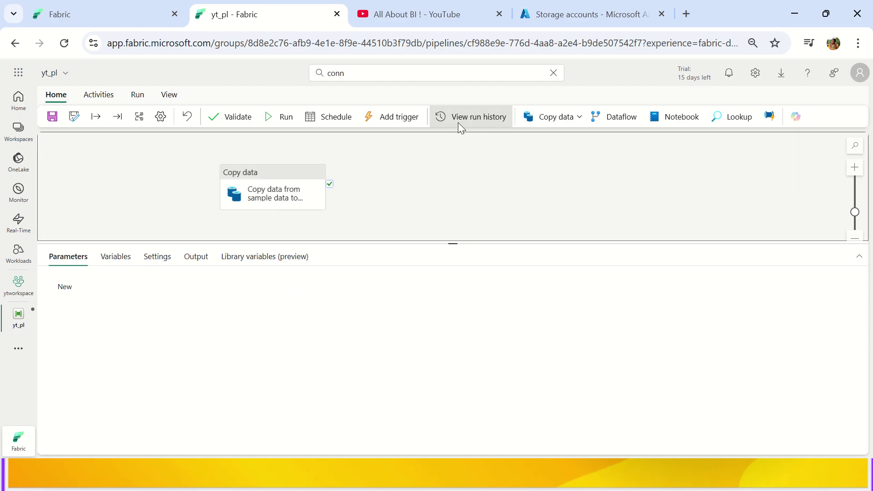
Open the succeeded yt_pl run from the run history and examine the source container URI in the copy activity's input.
left_click(470, 116)
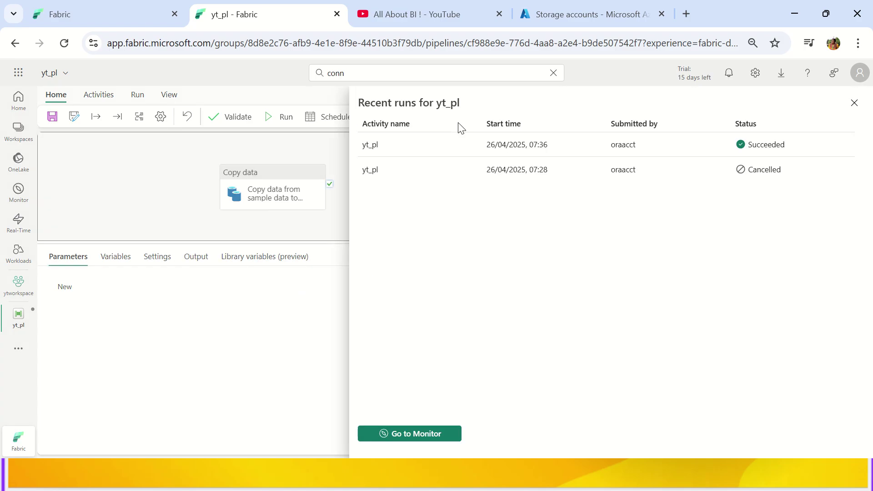
left_click(369, 145)
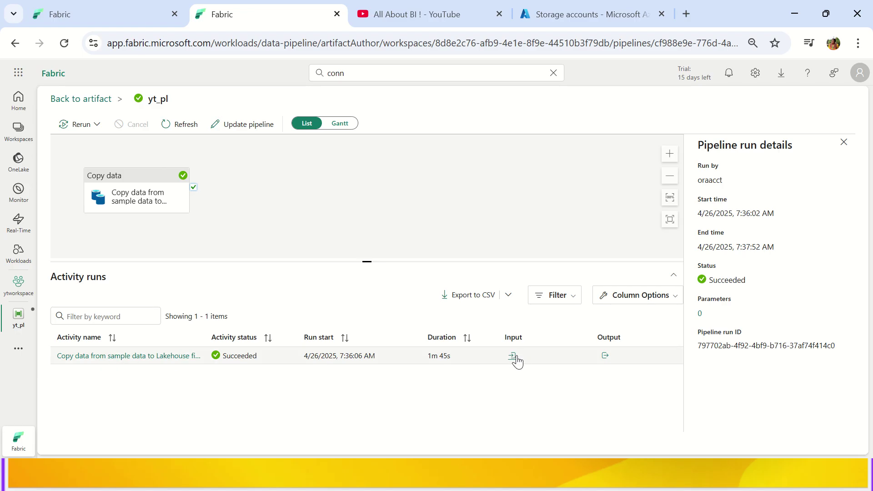
left_click(513, 356)
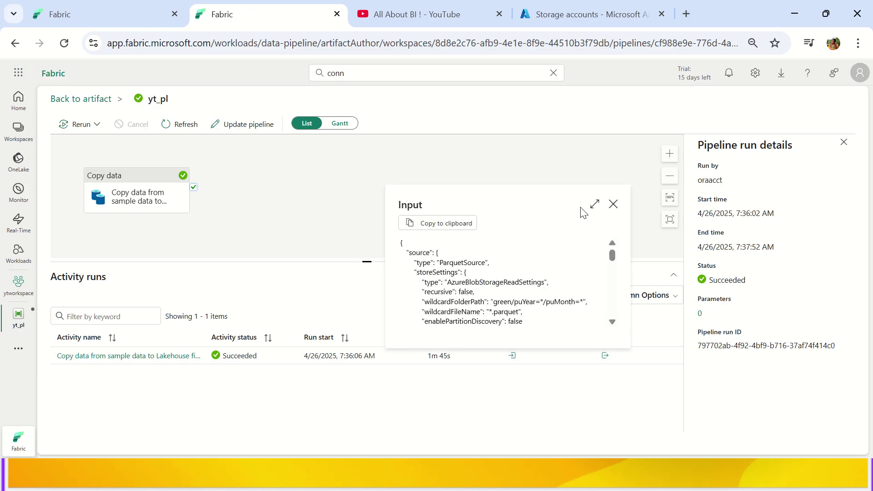
left_click(594, 204)
scroll(368, 241, "down", 3)
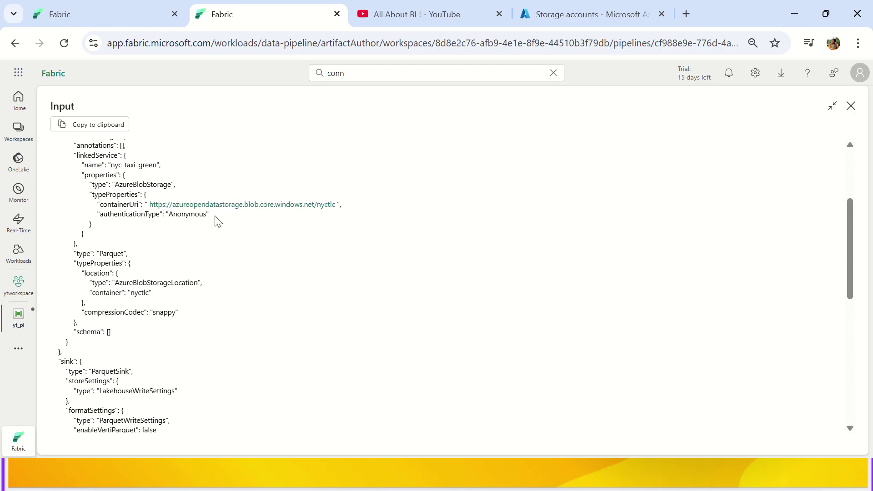
left_click_drag(99, 204, 346, 212)
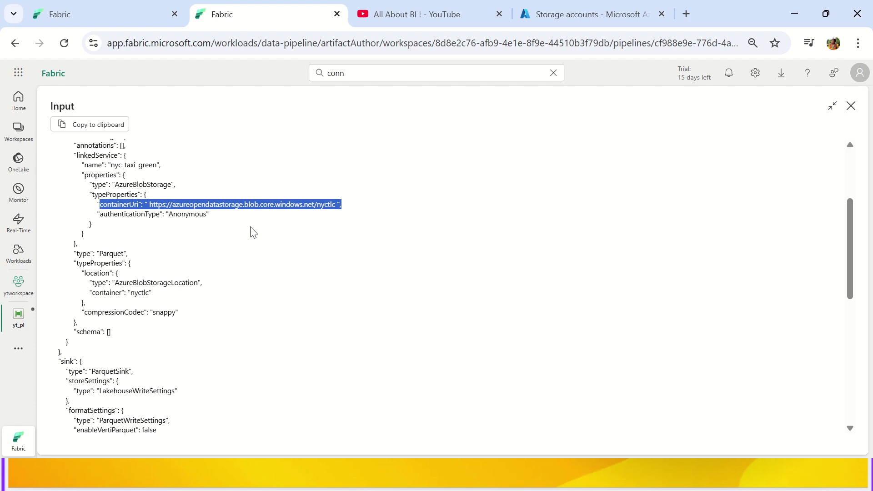
left_click(852, 108)
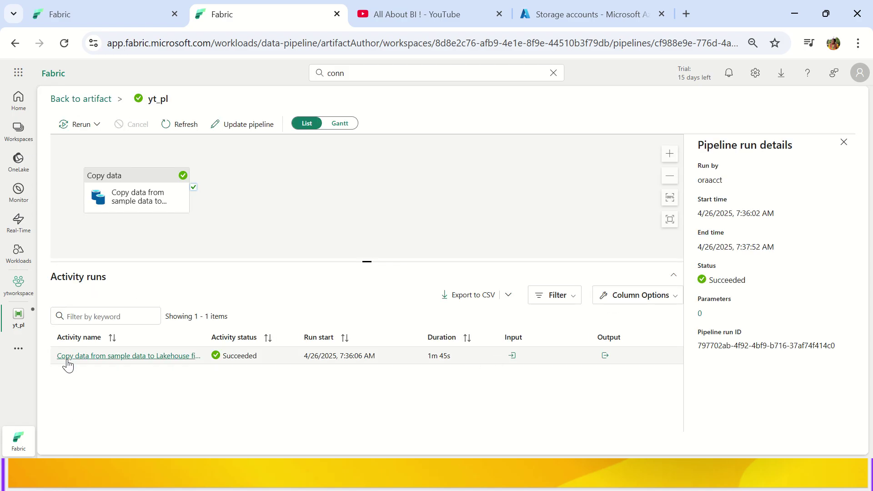
Examine the source type in the copy activity's run details and close the details.
left_click(84, 357)
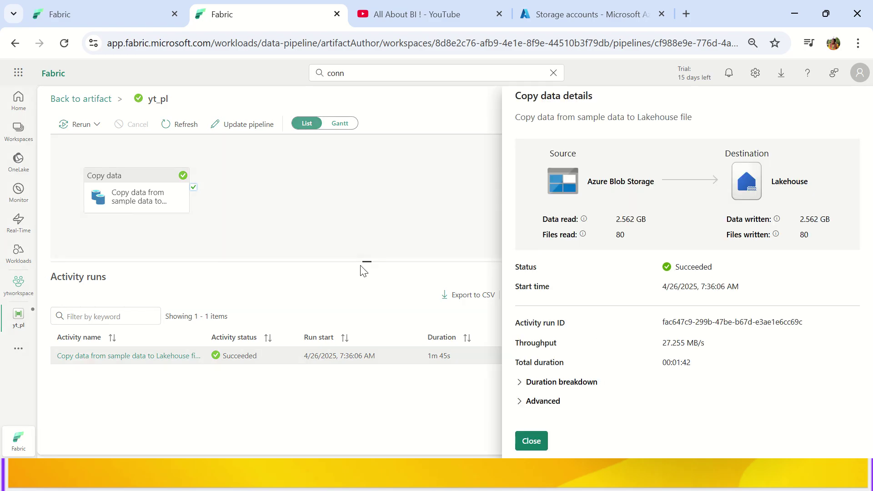
left_click_drag(555, 151, 648, 182)
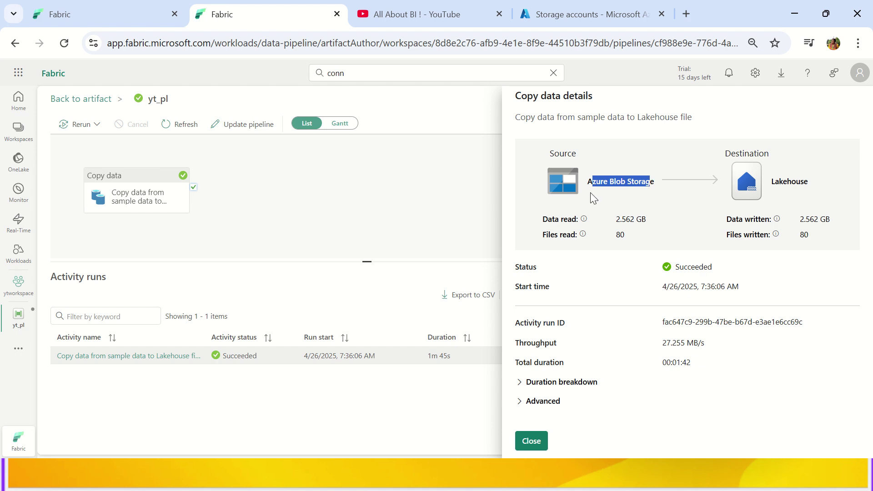
left_click(538, 441)
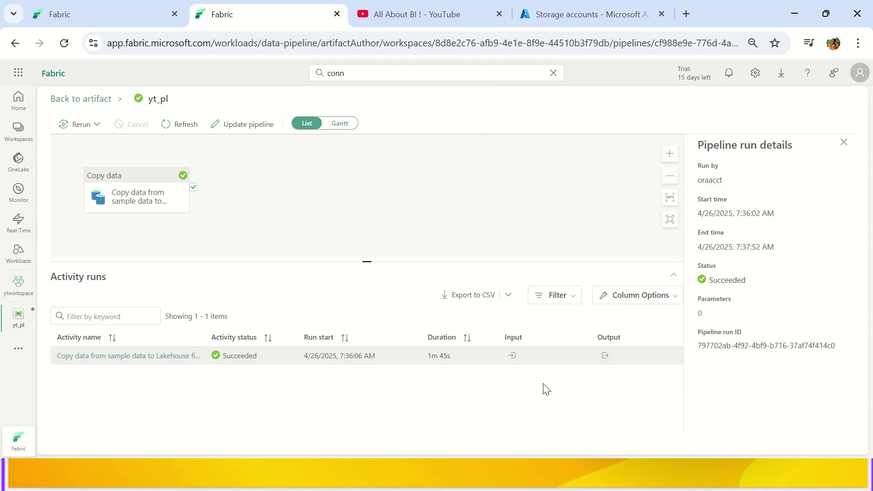
Reopen the copy activity's input in full view and examine the containerUri and authenticationType properties.
left_click(511, 355)
scroll(515, 314, "down", 5)
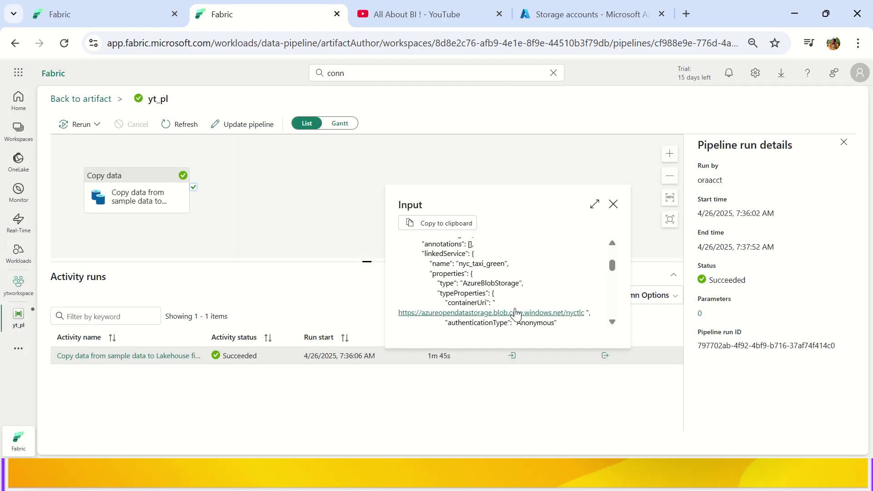
left_click(594, 204)
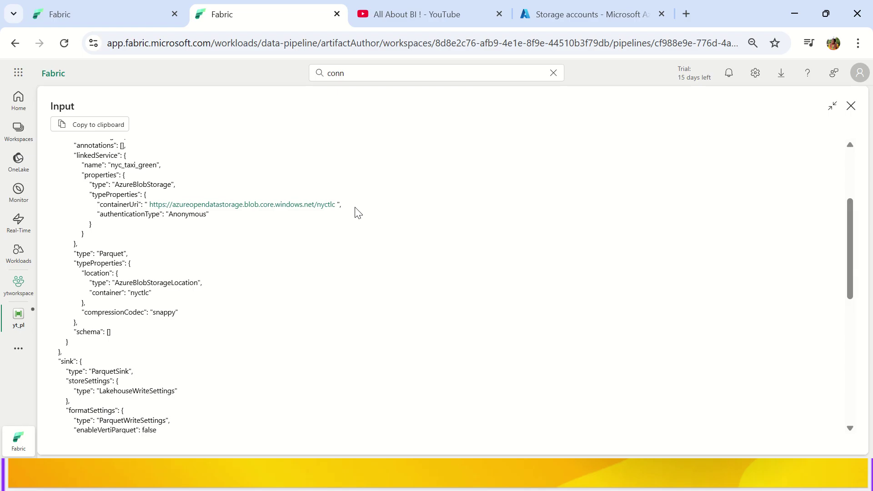
left_click_drag(343, 204, 88, 204)
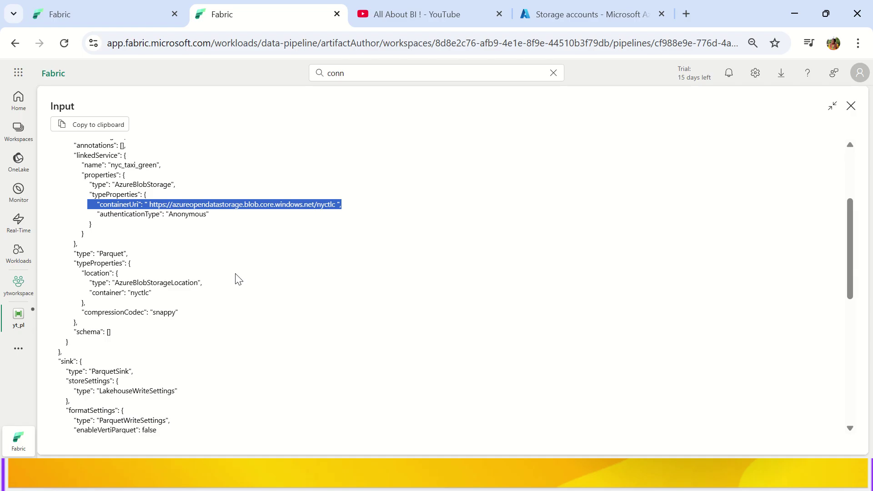
left_click(129, 208)
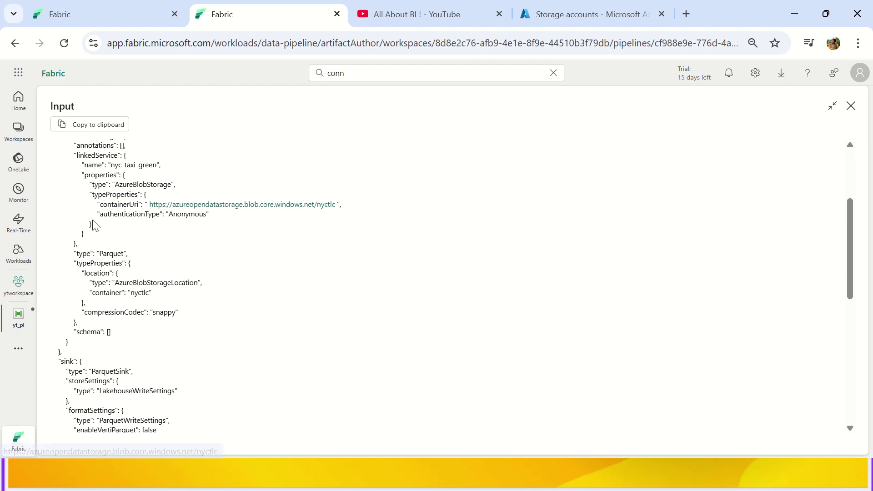
left_click_drag(96, 213, 223, 226)
left_click(233, 212)
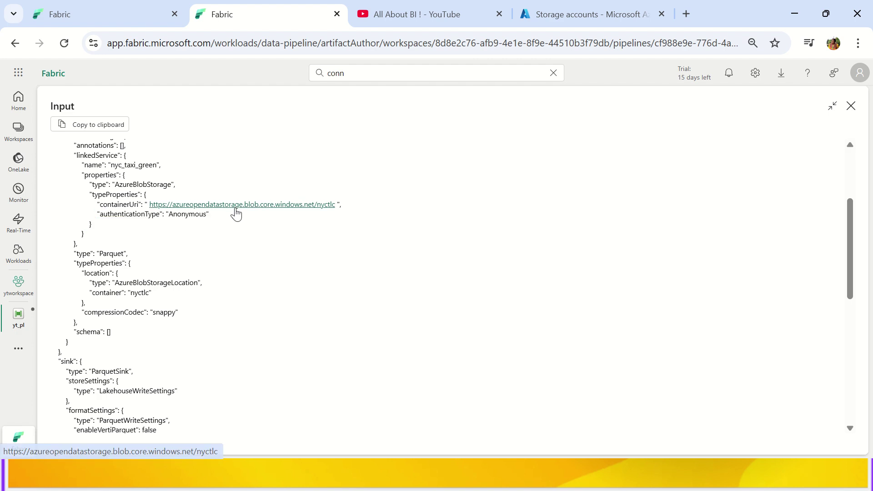
Follow the source container's URL, read the error code on the resulting page, and close it.
left_click(237, 206)
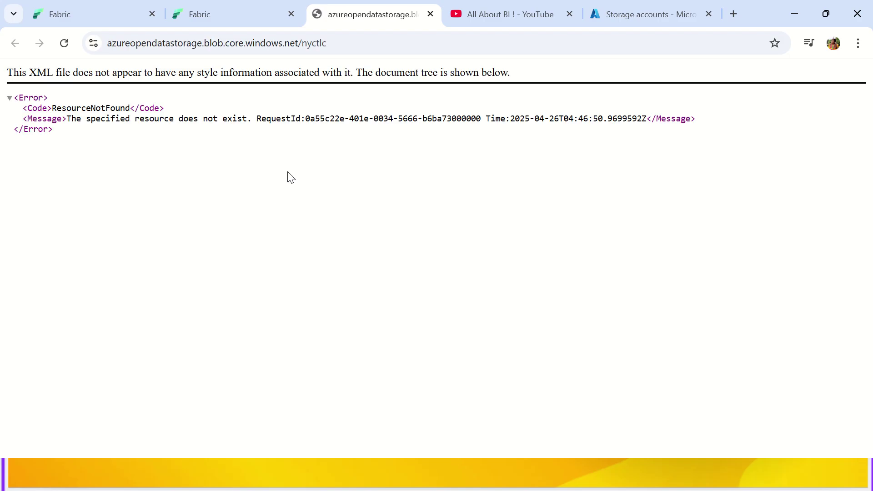
left_click_drag(57, 108, 185, 114)
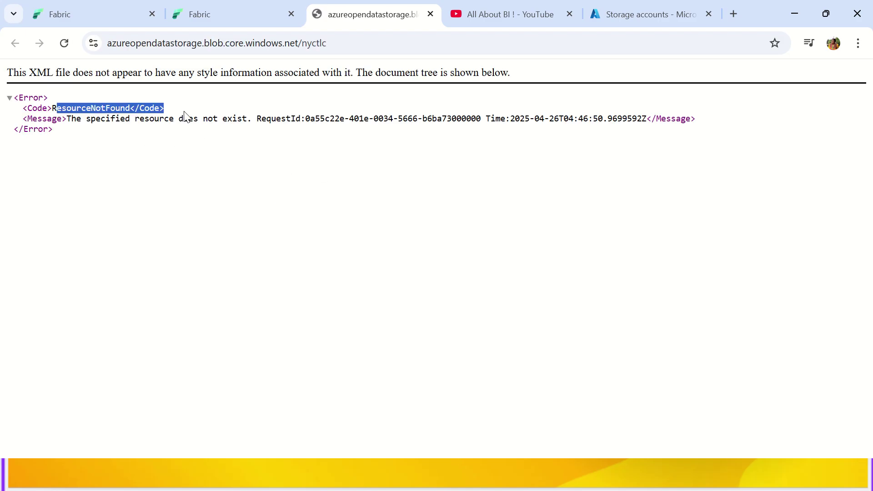
left_click(430, 15)
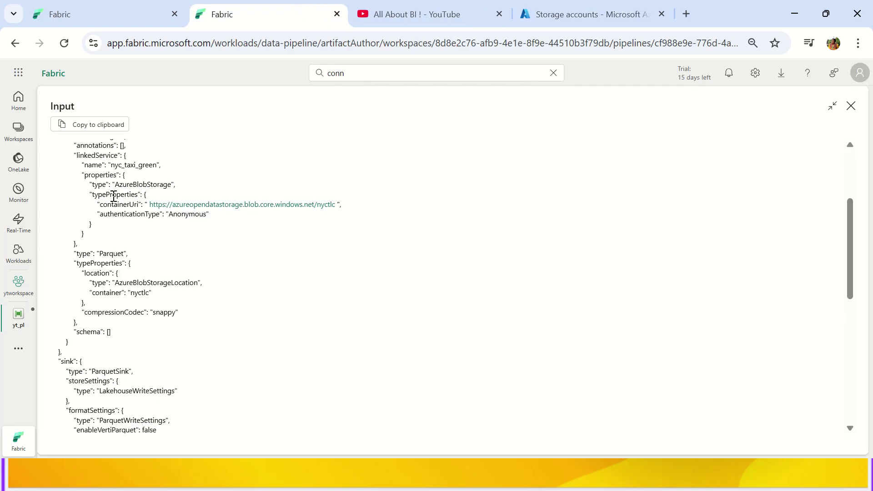
Review the containerUri once more, close the run input, and return to the yt_pl pipeline editor.
left_click_drag(104, 204, 370, 208)
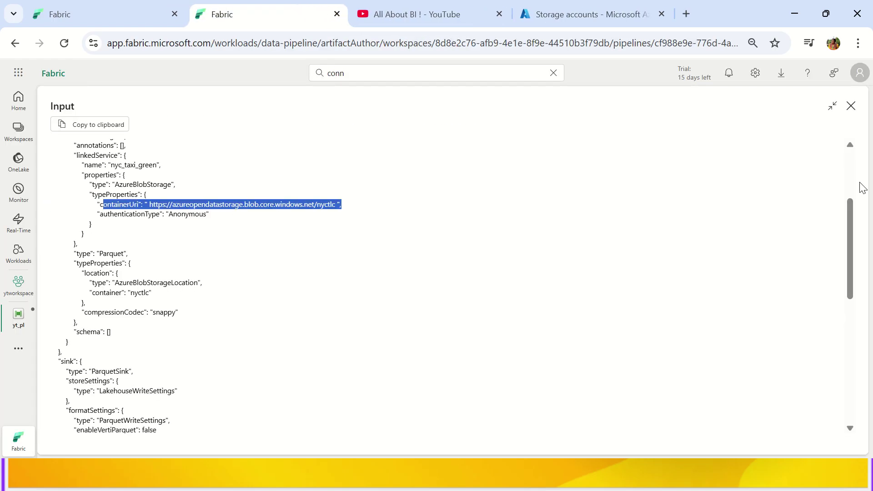
left_click(851, 105)
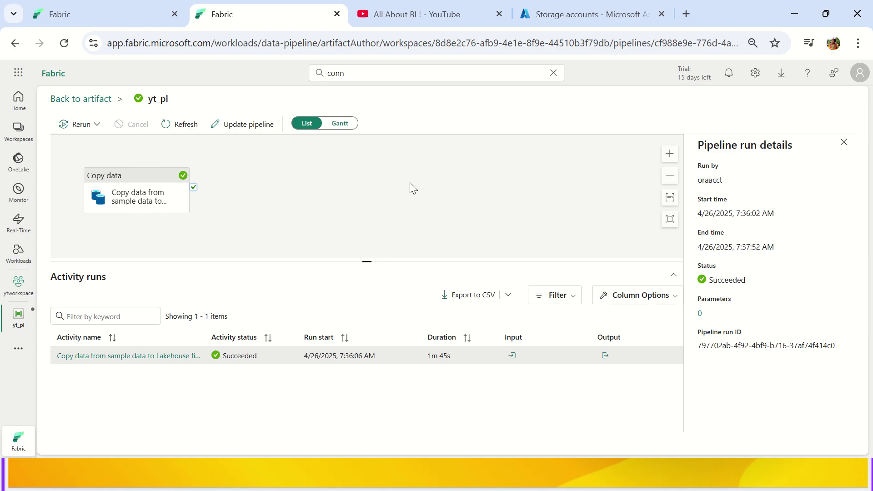
left_click(122, 191)
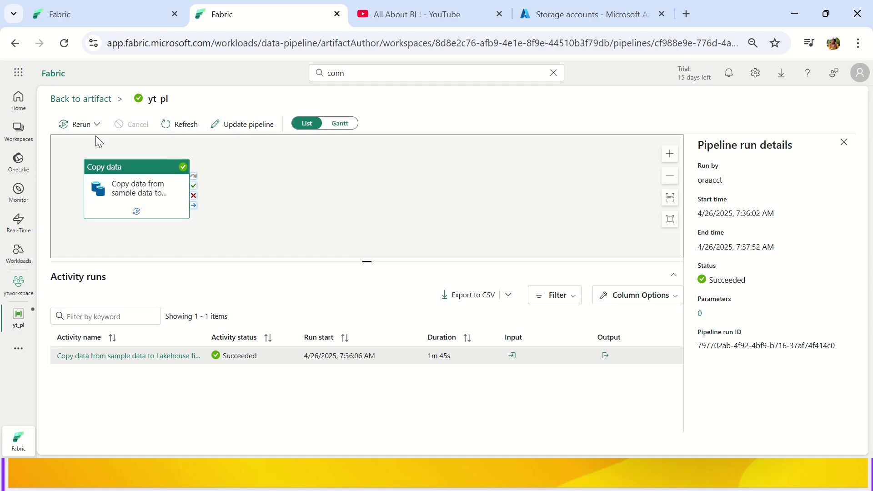
left_click(80, 100)
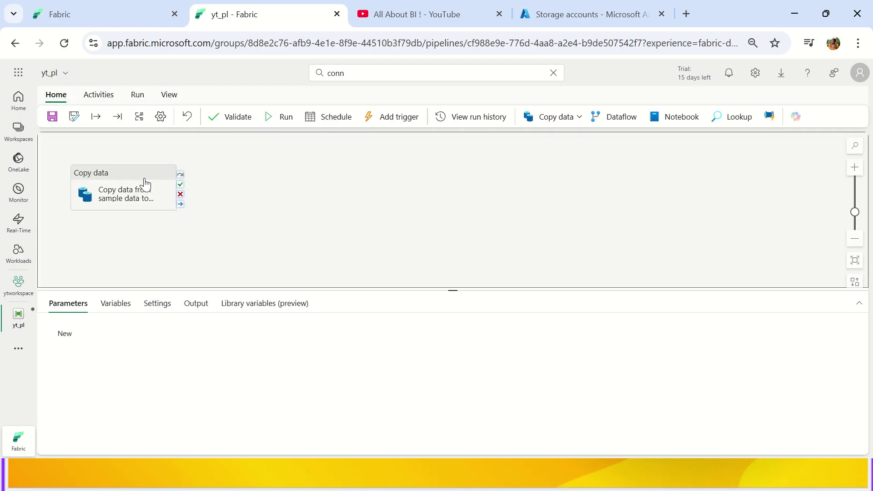
Open the Copy data activity's source settings in an enlarged pane and list the available connections.
left_click(137, 192)
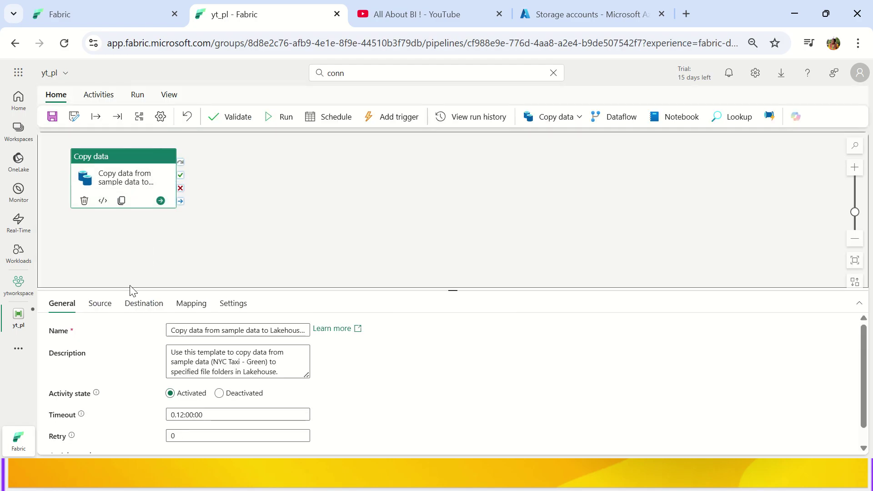
left_click(100, 304)
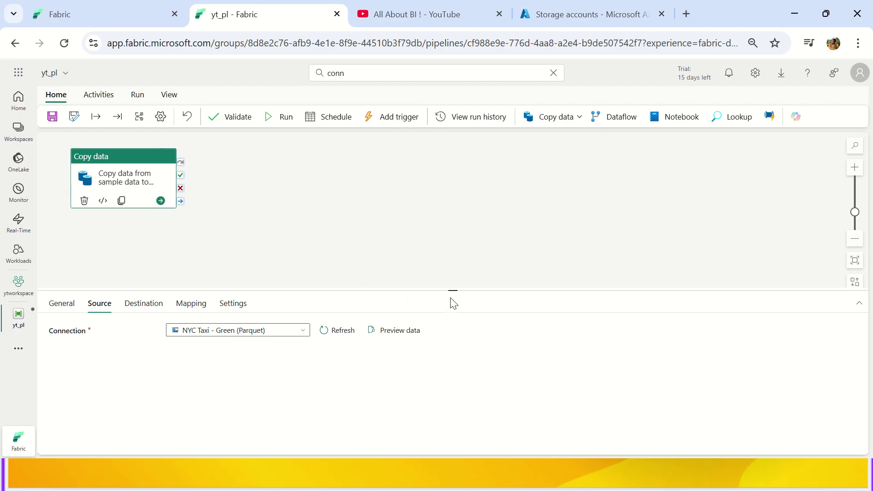
left_click_drag(452, 290, 415, 229)
left_click(303, 270)
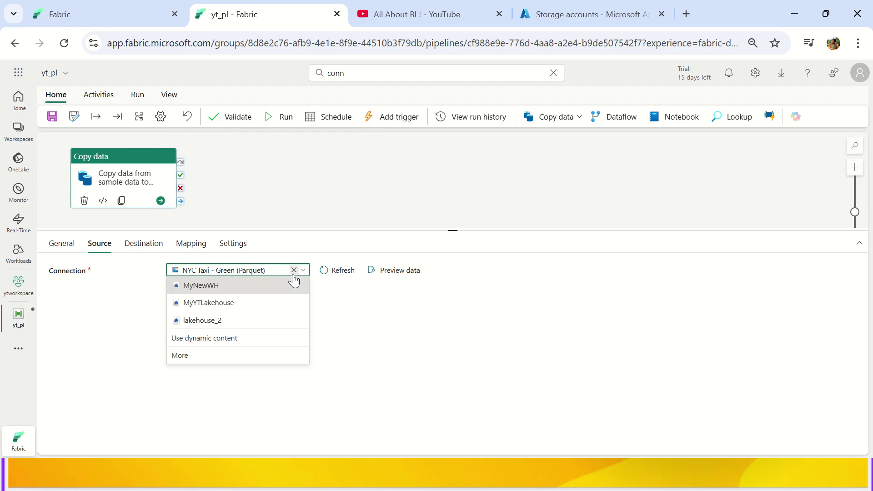
left_click(227, 286)
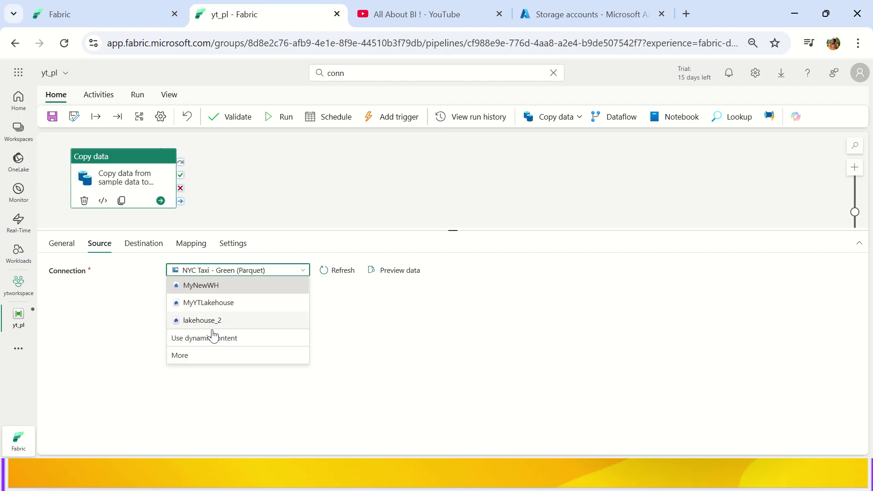
Browse more source connections for the Copy data activity and look through the complete list of new data sources.
left_click(191, 356)
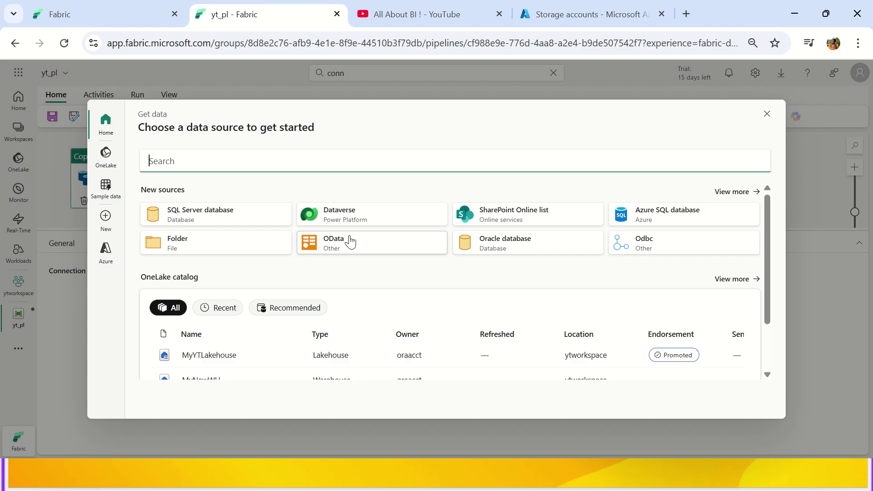
scroll(366, 289, "down", 2)
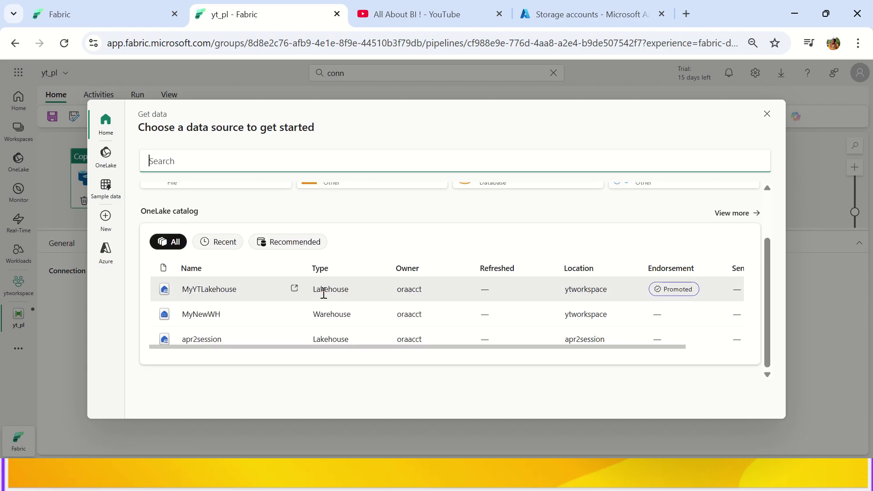
scroll(208, 295, "up", 2)
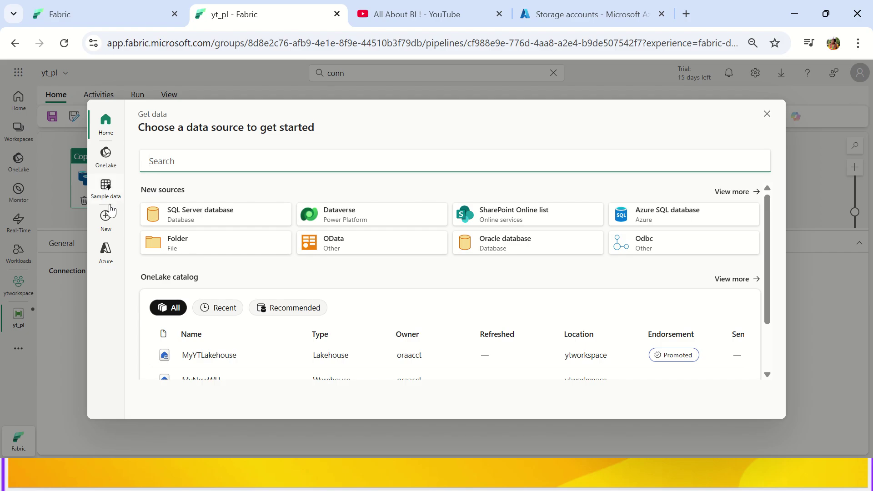
left_click(728, 193)
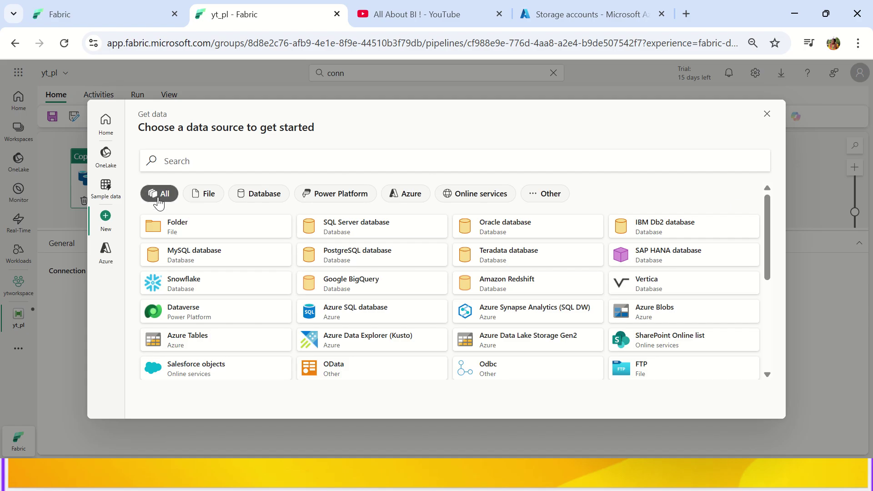
scroll(224, 241, "down", 5)
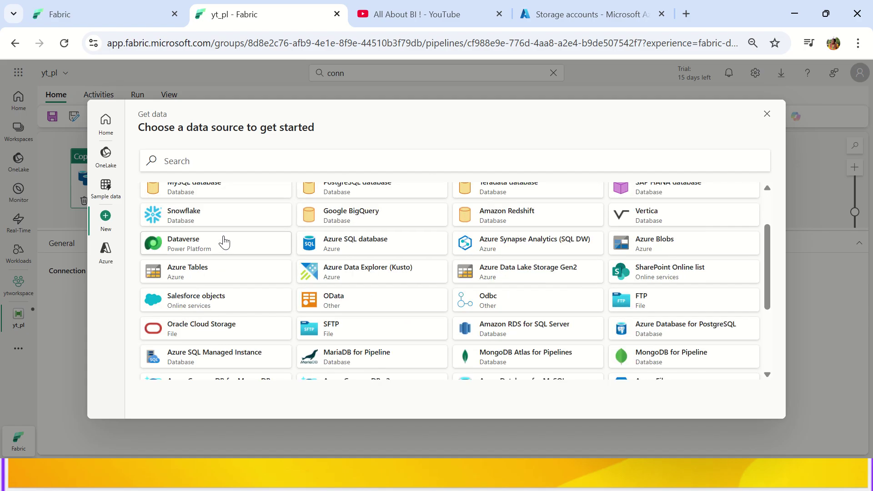
scroll(231, 265, "up", 5)
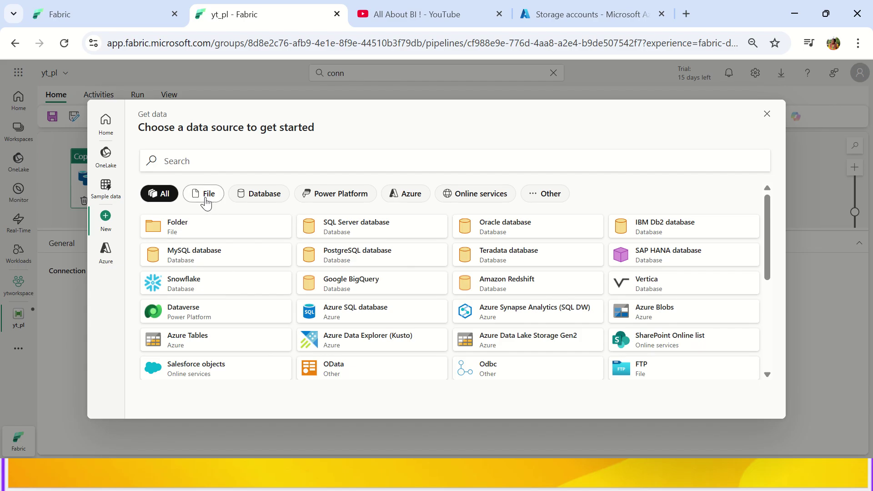
Examine the new data sources by category: File, Database, Power Platform, Azure, Online services, and Other.
left_click(206, 202)
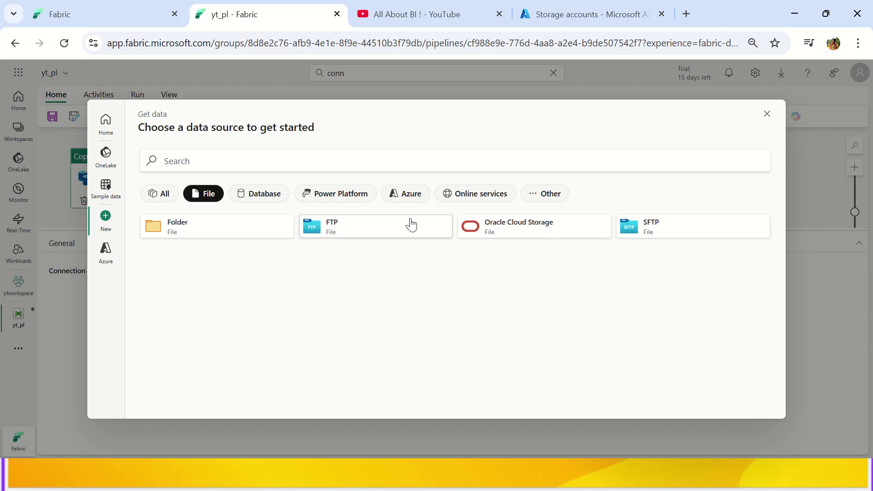
left_click(257, 205)
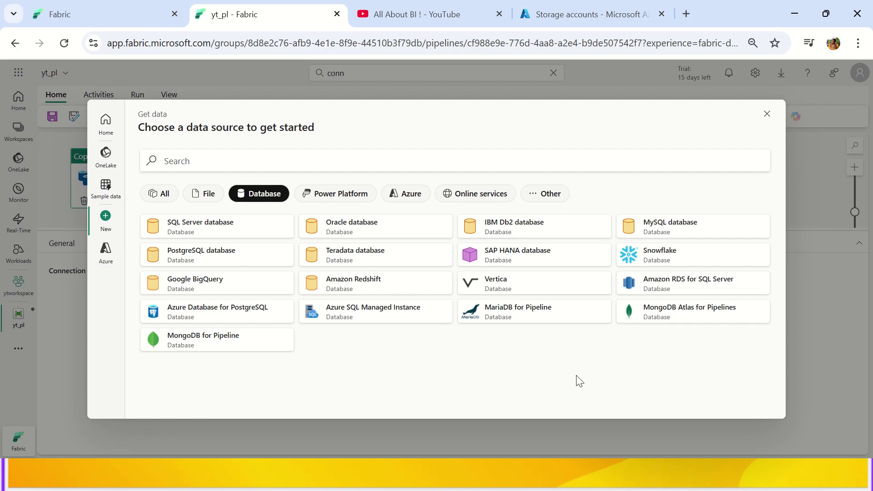
left_click(312, 201)
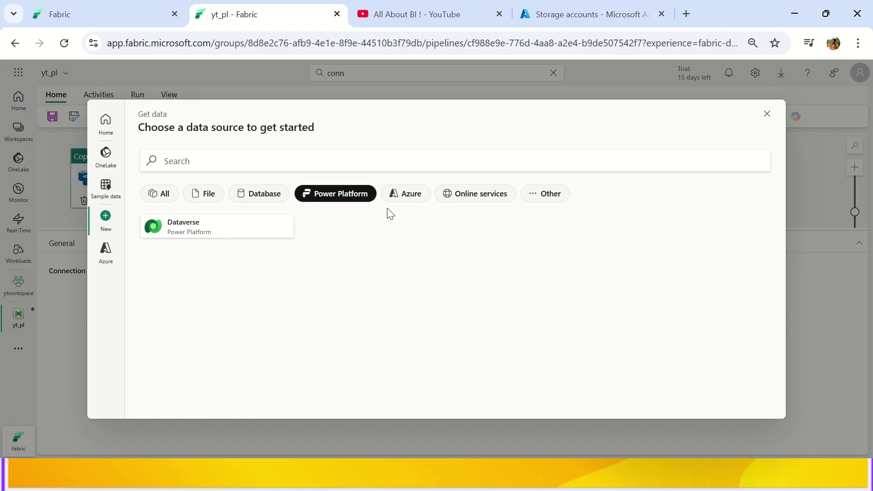
left_click(400, 208)
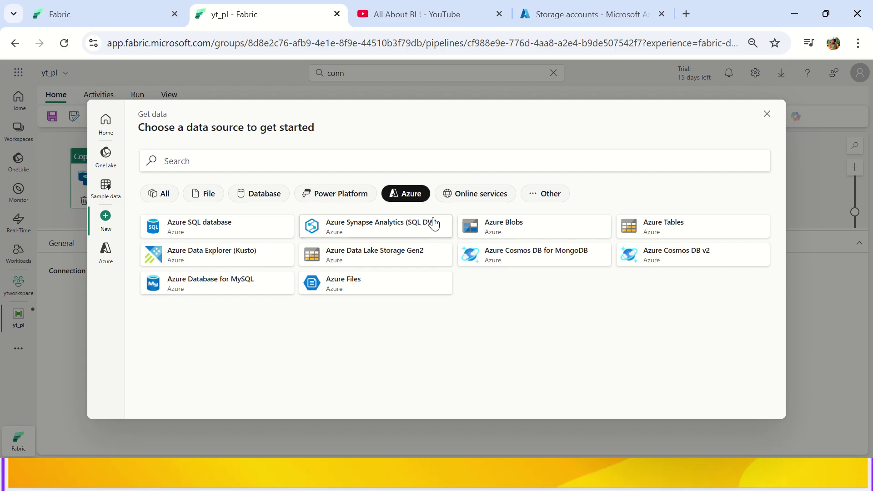
left_click(460, 203)
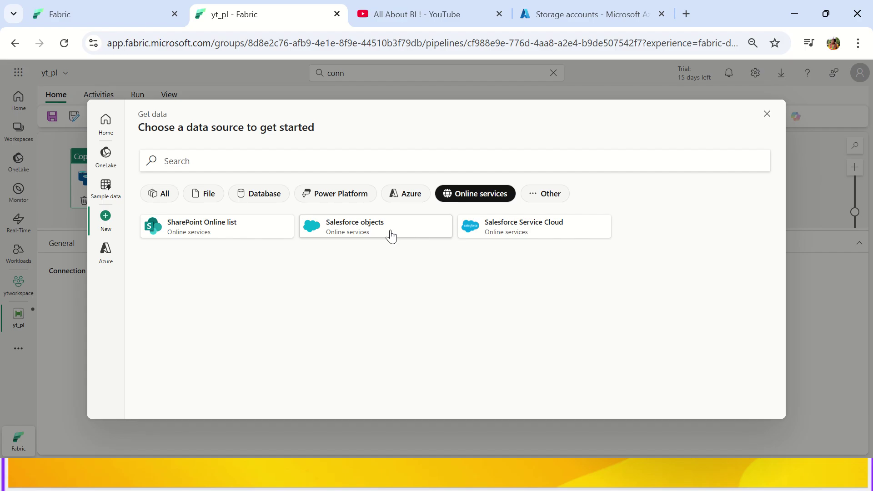
left_click(542, 198)
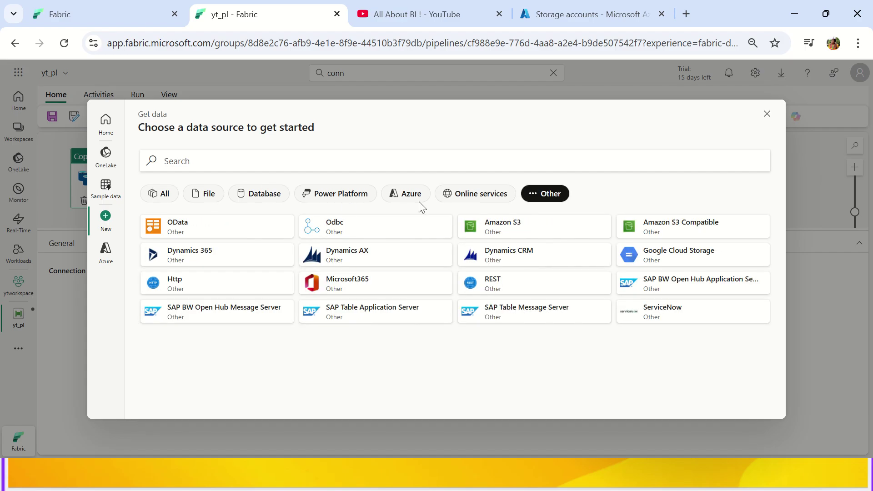
Look through the unfiltered list of new data sources again and examine the available sample datasets.
left_click(173, 200)
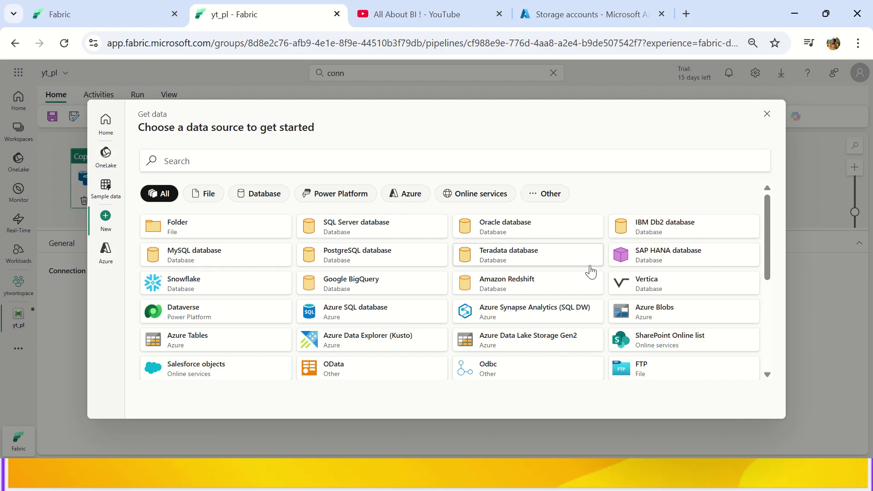
scroll(589, 275, "down", 4)
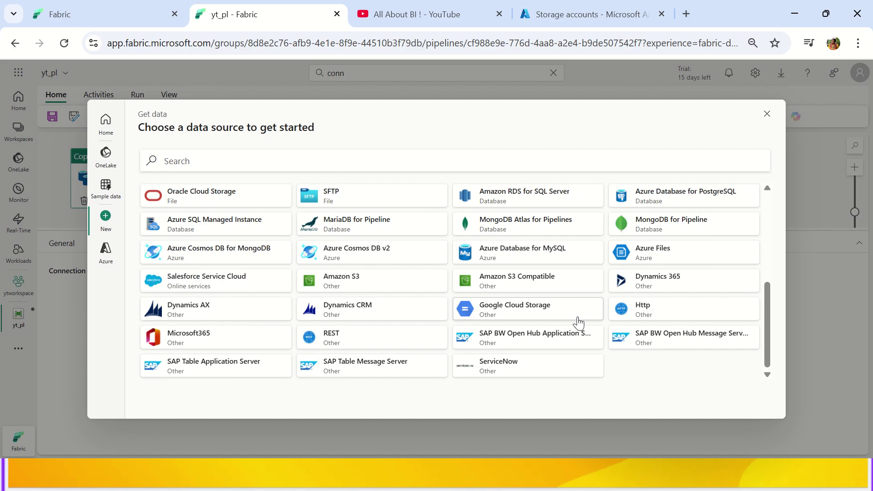
scroll(578, 323, "up", 5)
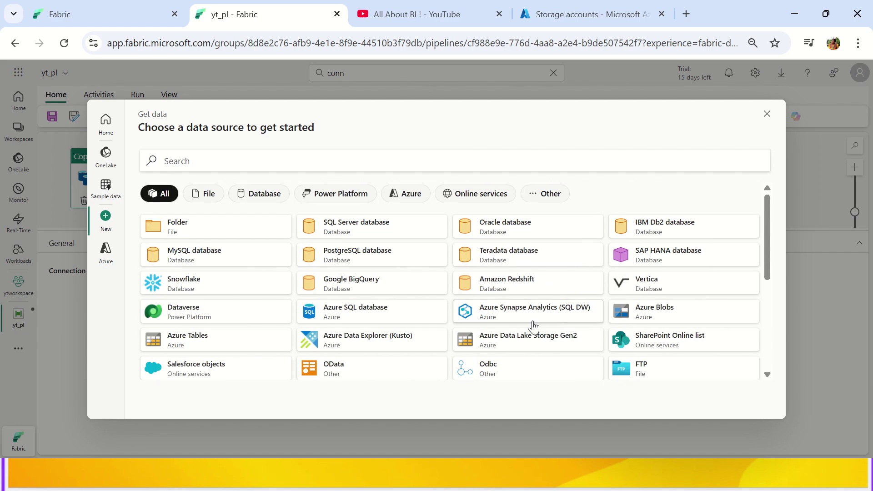
left_click(106, 199)
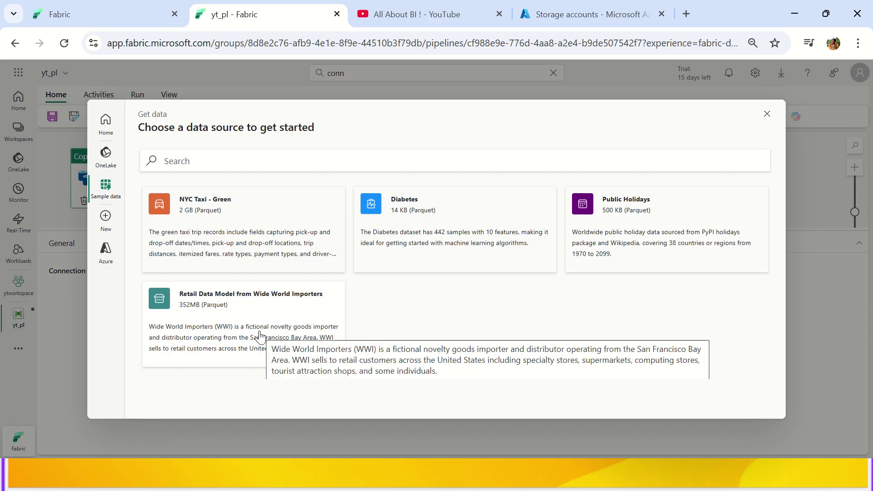
Review the OneLake catalog on the data source overview, then close the source chooser and discard the changes.
left_click(109, 130)
scroll(302, 286, "down", 2)
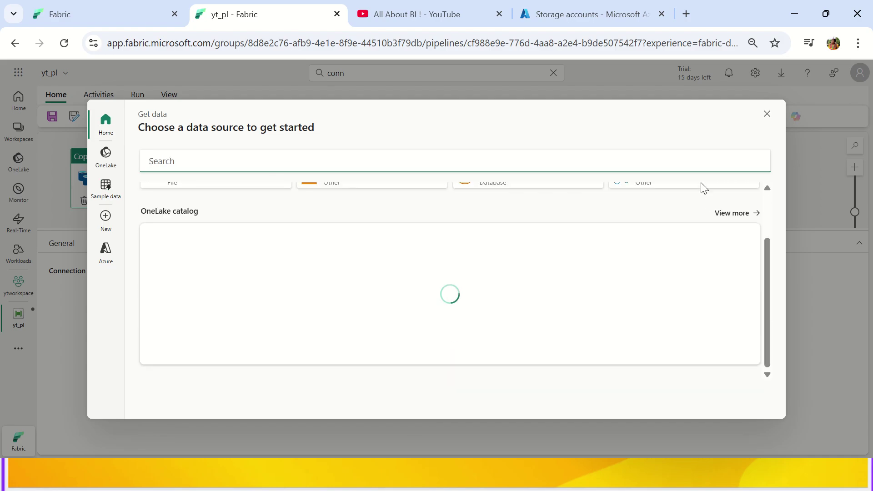
left_click(767, 114)
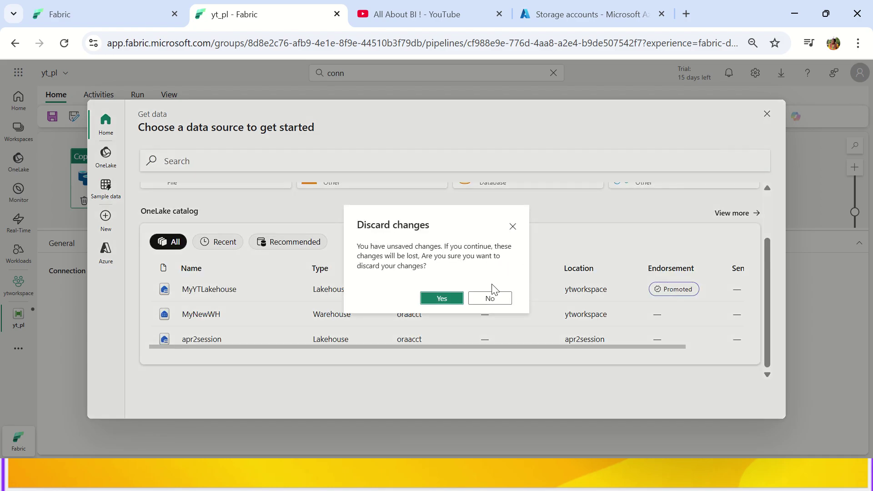
left_click(436, 301)
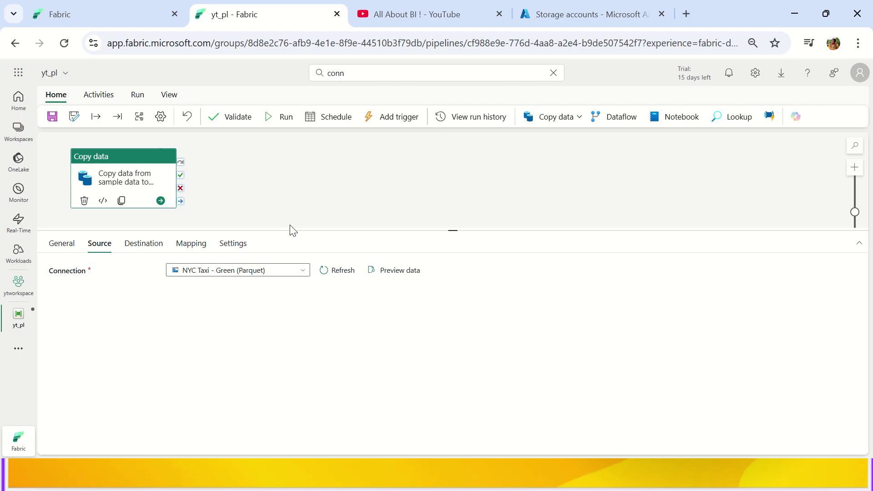
mouse_move(449, 6)
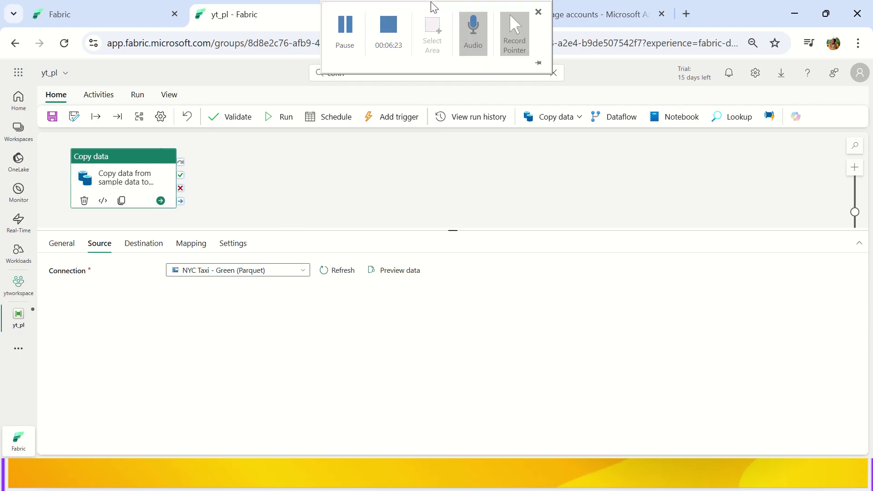